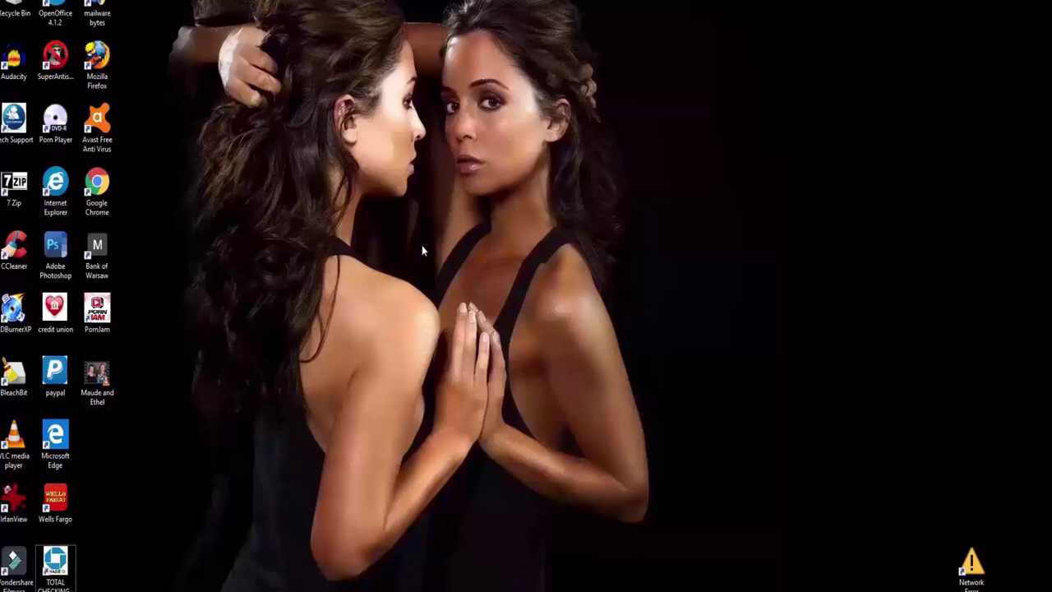
key("super+r")
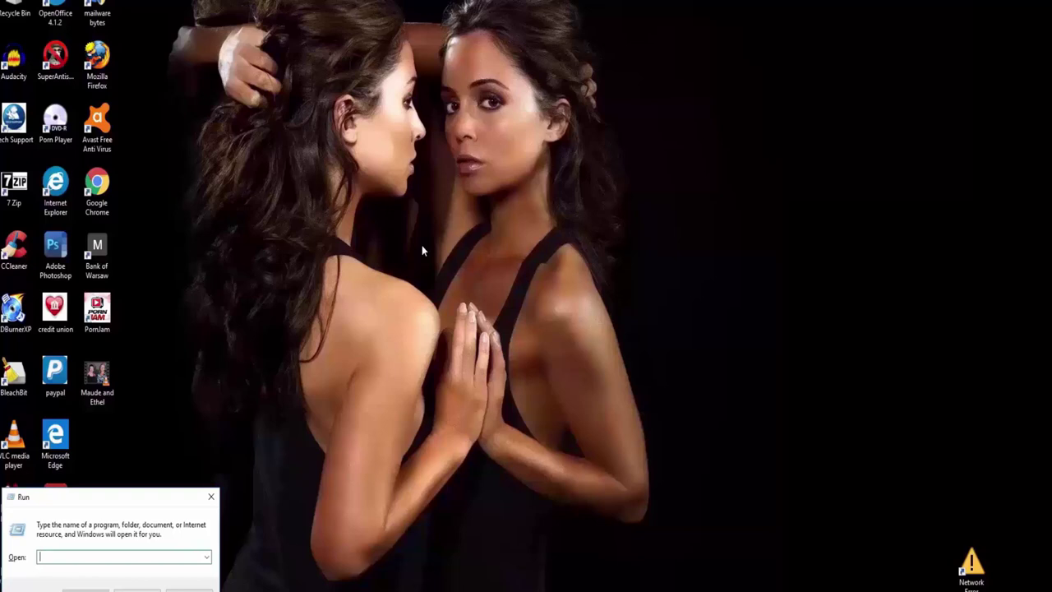
type("h")
type("h h")
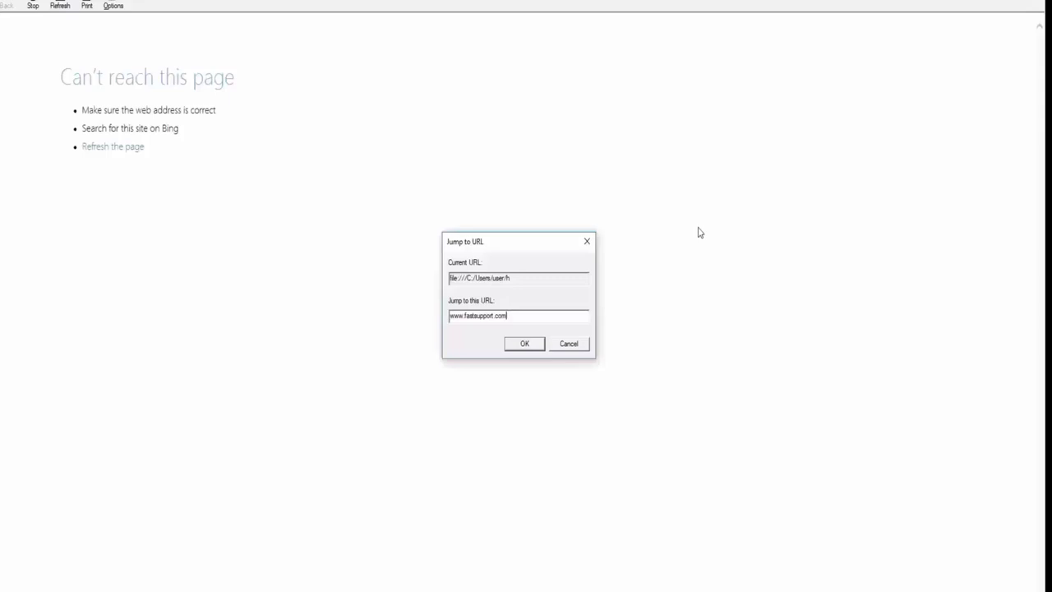
left_click(530, 348)
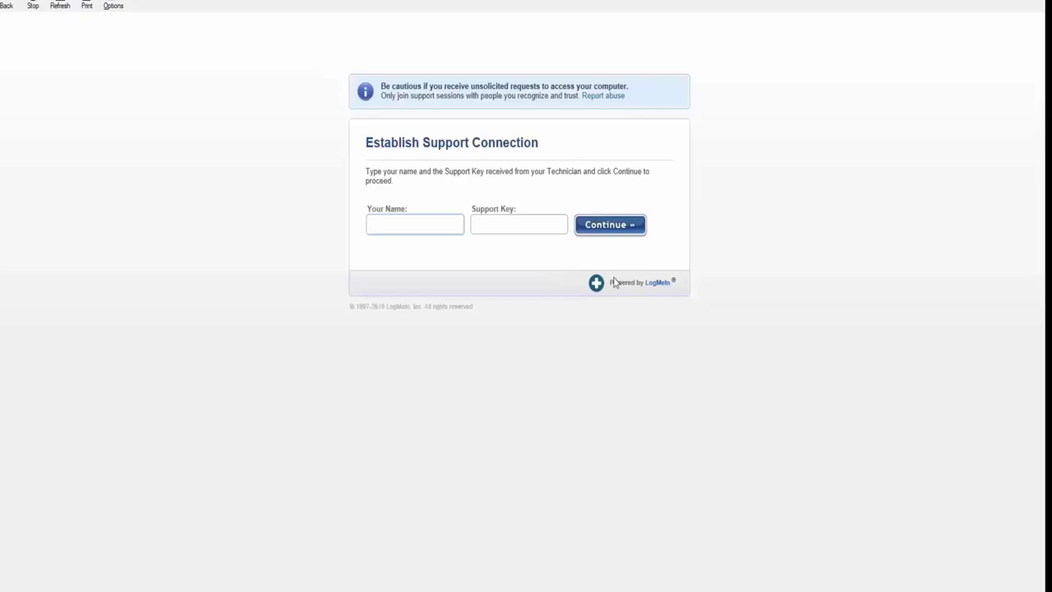
type("Don Keigh")
left_click(498, 226)
type("1")
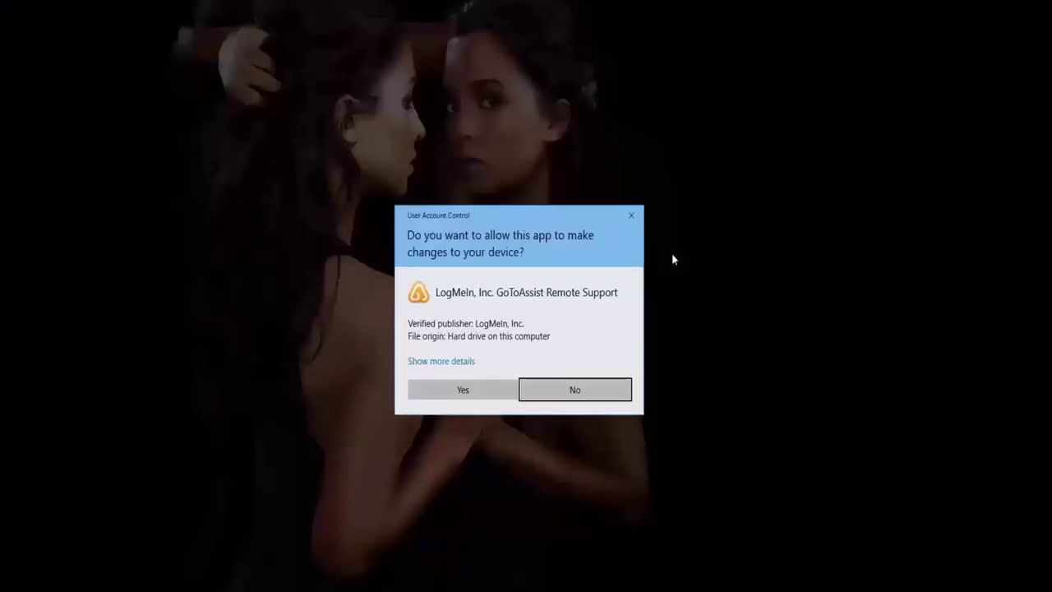
- Answer Yes to the User Account Control prompt for GoToAssist Express Remote Support
left_click(462, 391)
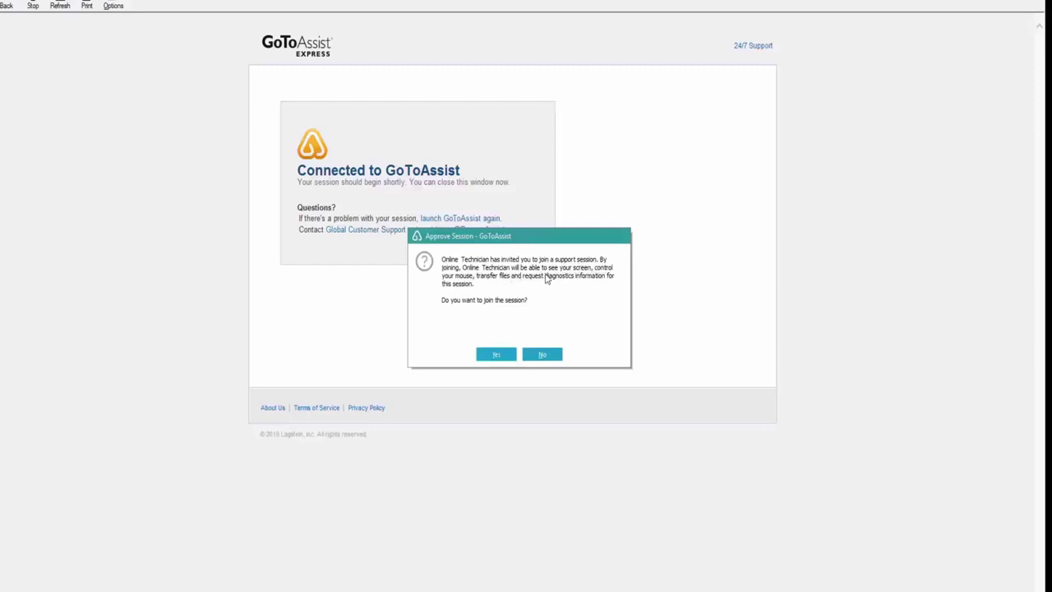
- Approve the technician's invitation in the Approve Session dialog to join the support session
left_click(495, 358)
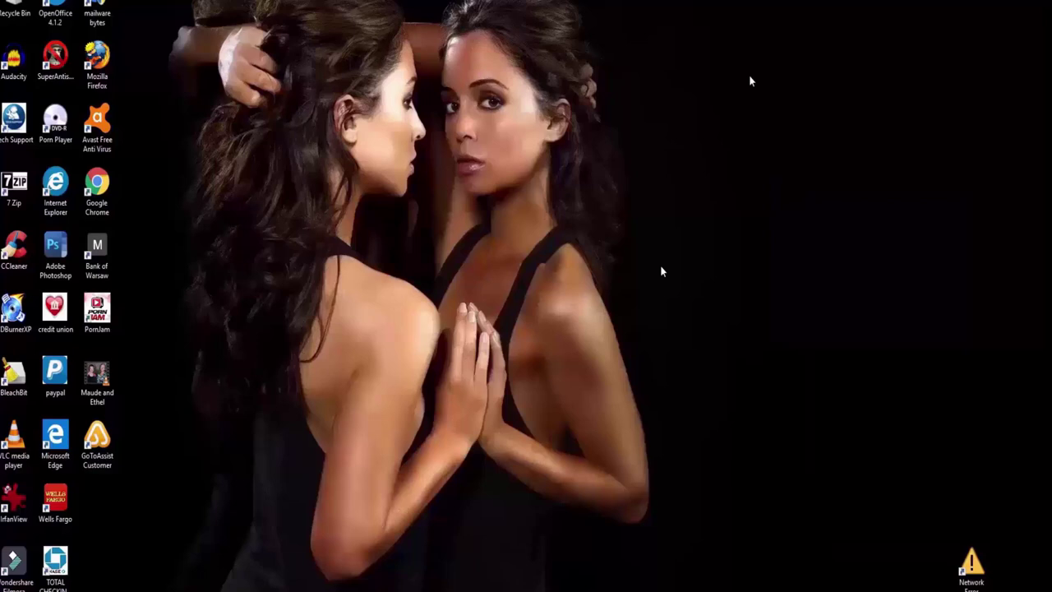
- Launch msconfig from the Run dialog and view its Boot and then Services tabs
key("super+r")
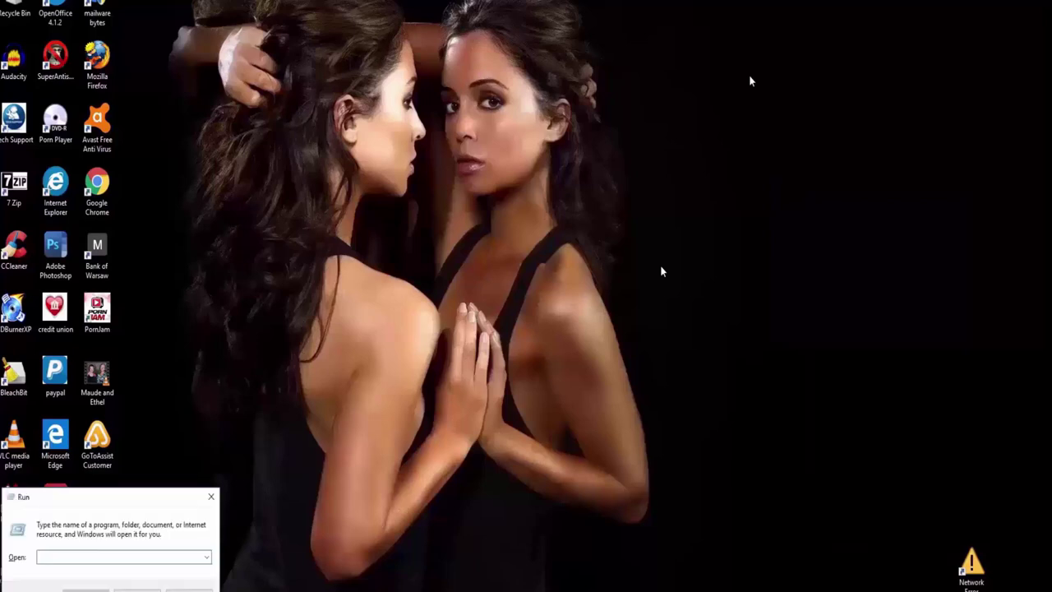
type("msconfig")
key("Return")
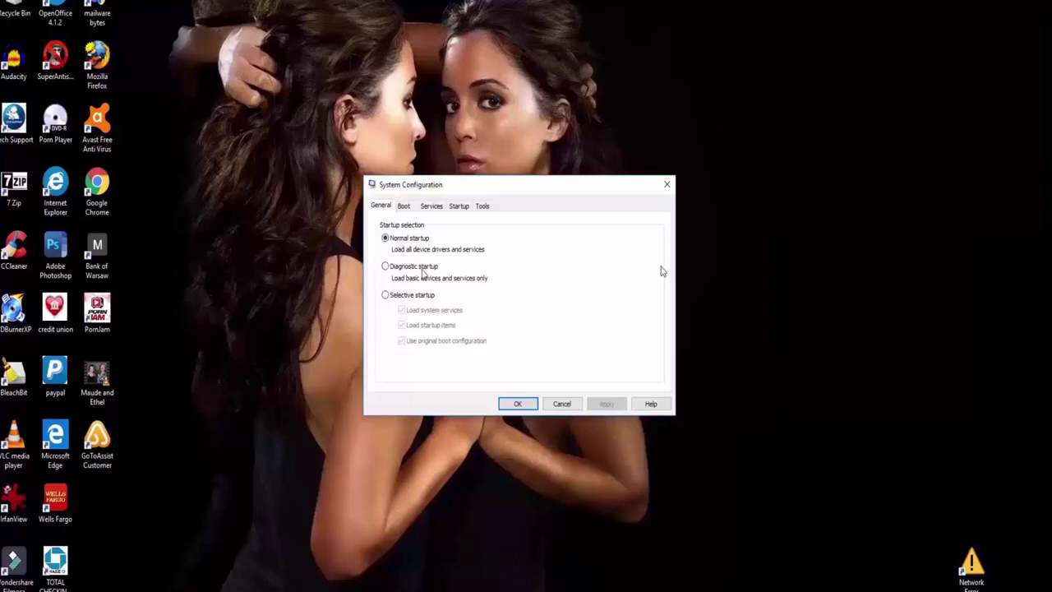
left_click(403, 210)
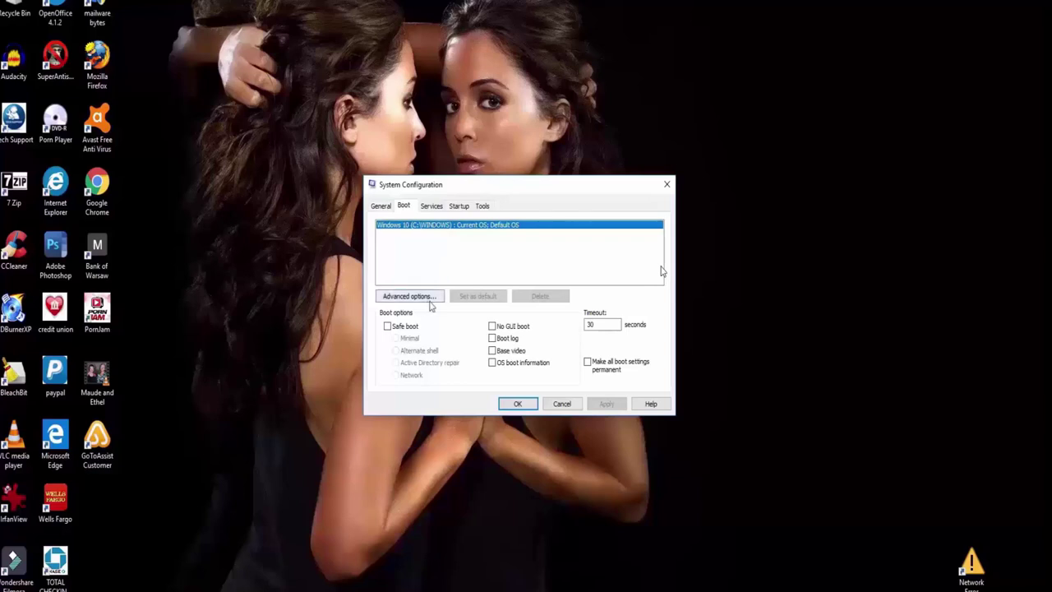
left_click(431, 206)
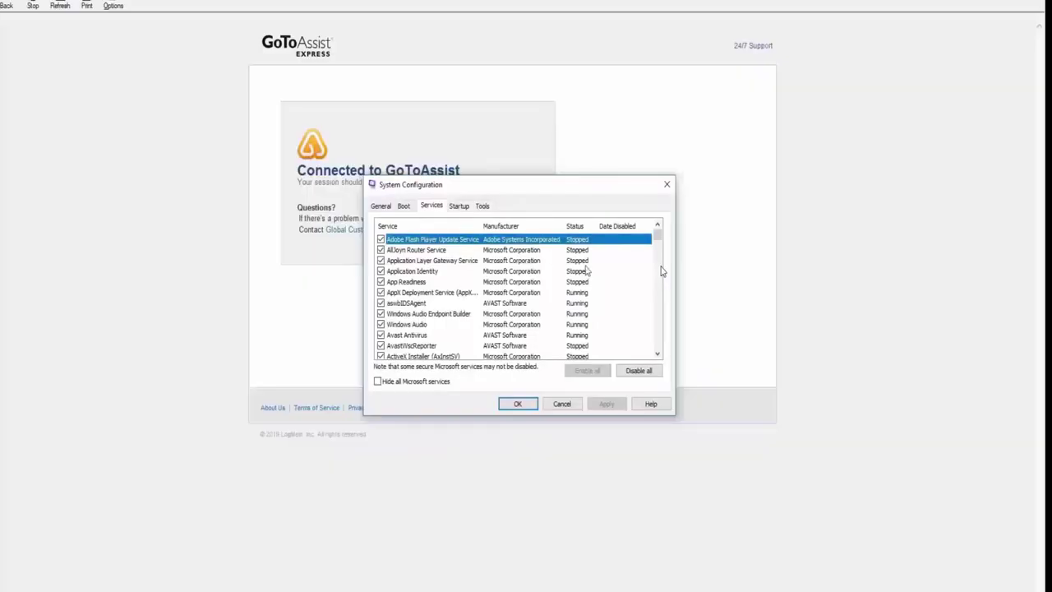
- Select the Application Layer Gateway Service entry in System Configuration's services list
left_click(589, 261)
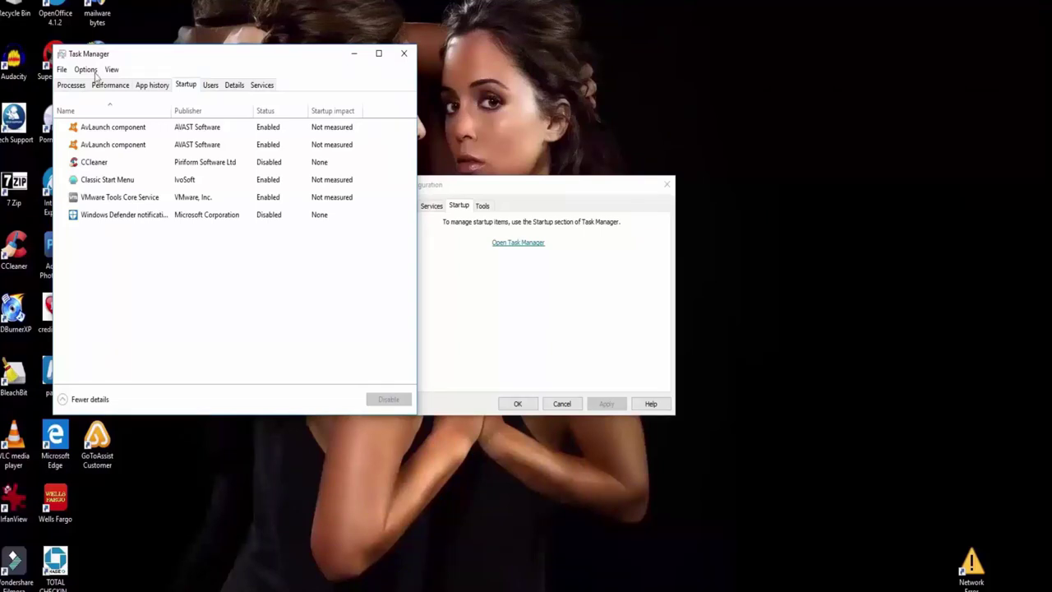
- Move System Configuration up and right, then drag Task Manager over it
left_click(22, 120)
left_click(535, 203)
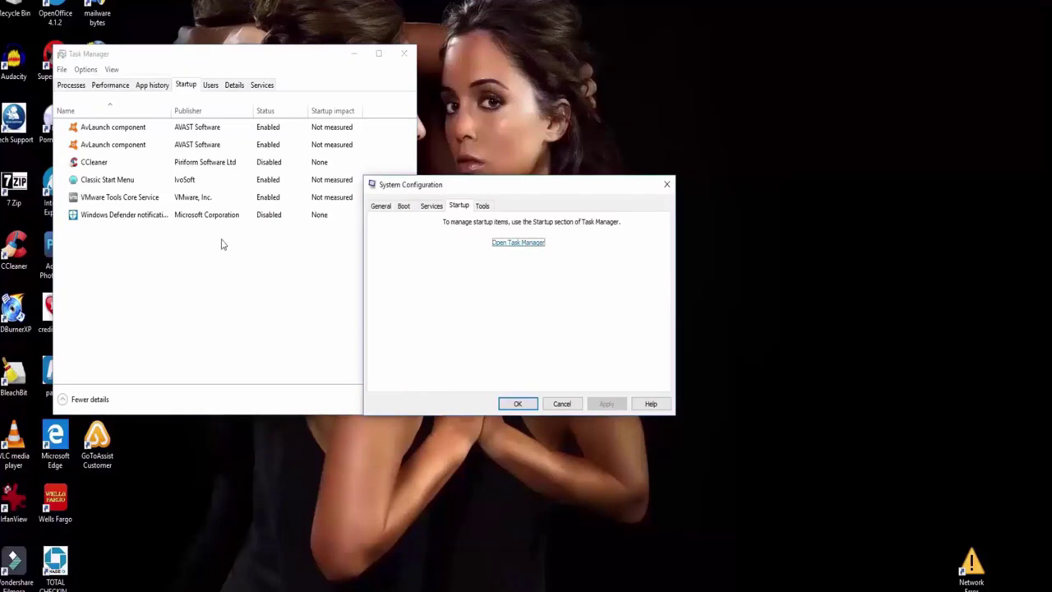
left_click_drag(537, 185, 719, 153)
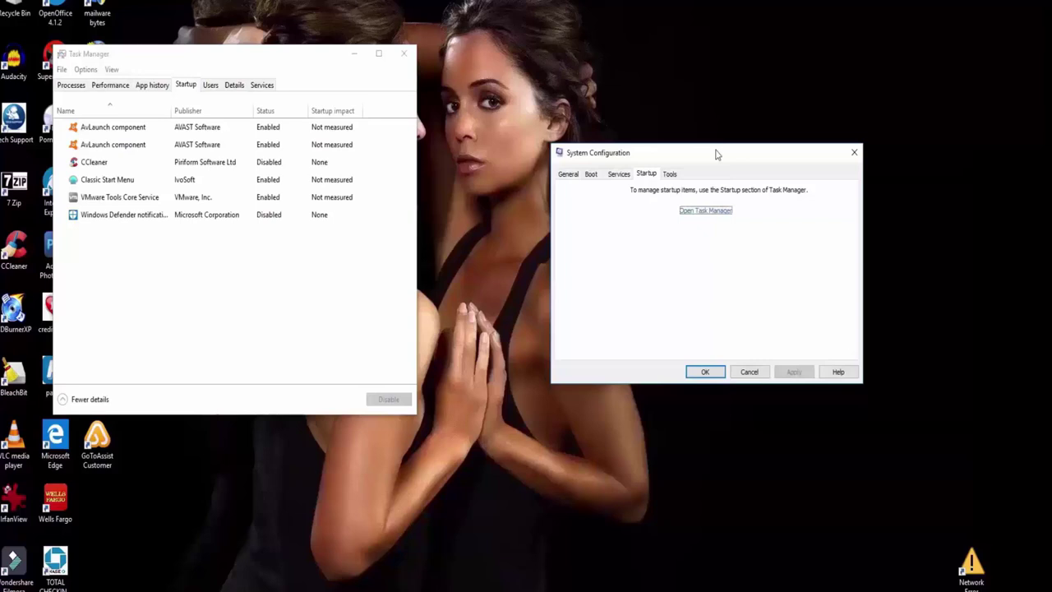
left_click_drag(175, 68, 333, 71)
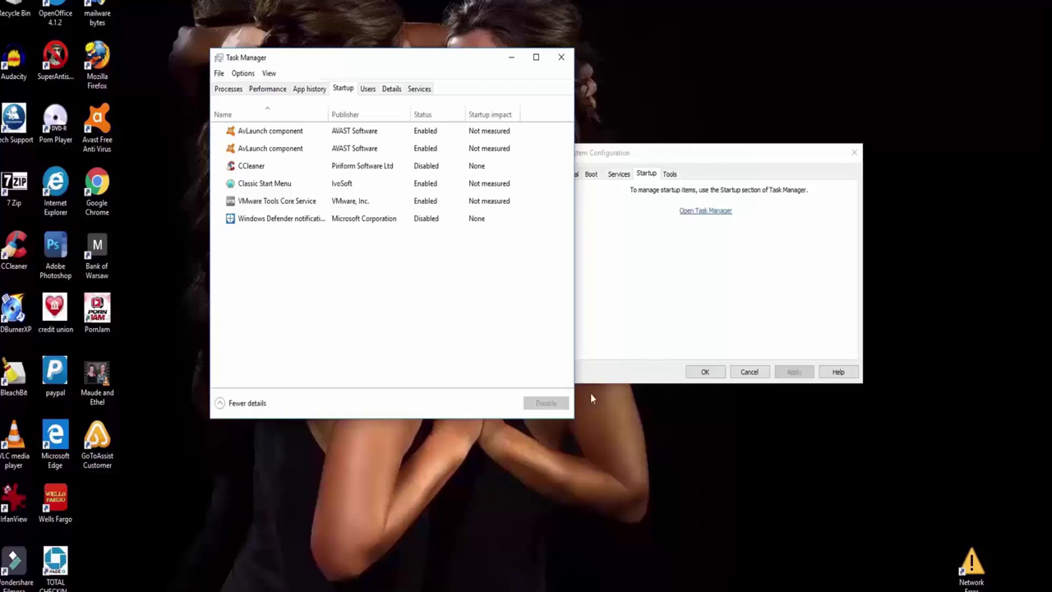
- Select the VMware Tools Core Service startup entry, pick a desktop photo shortcut, and refocus Task Manager
left_click(265, 203)
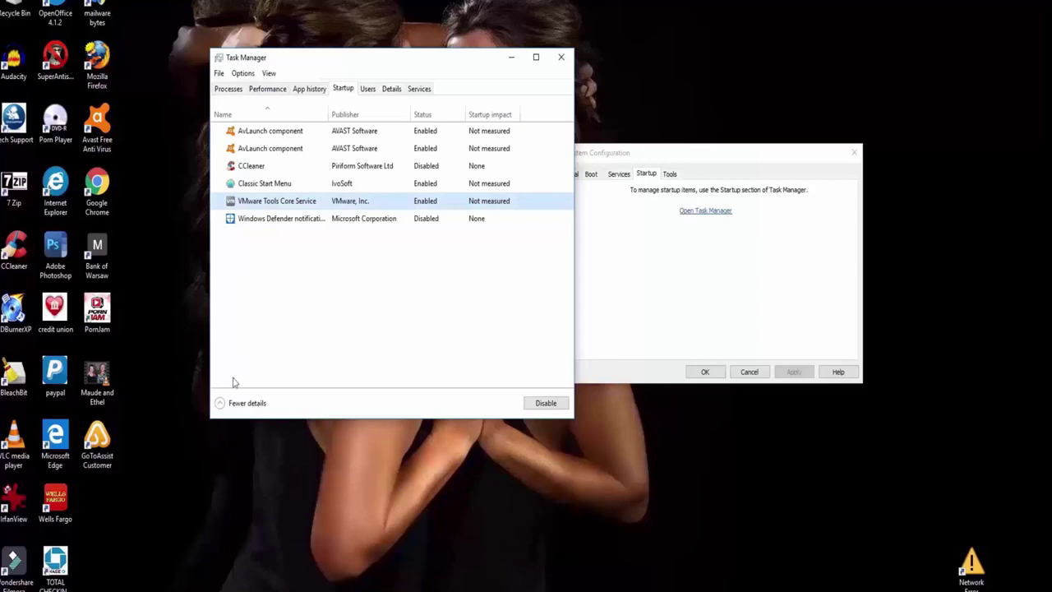
left_click(98, 372)
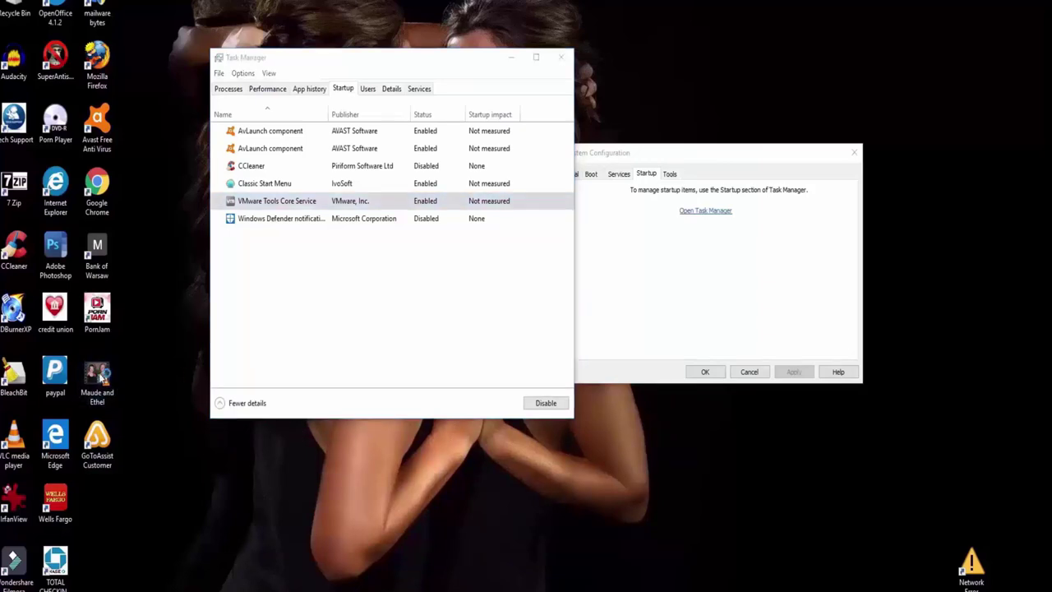
left_click(427, 197)
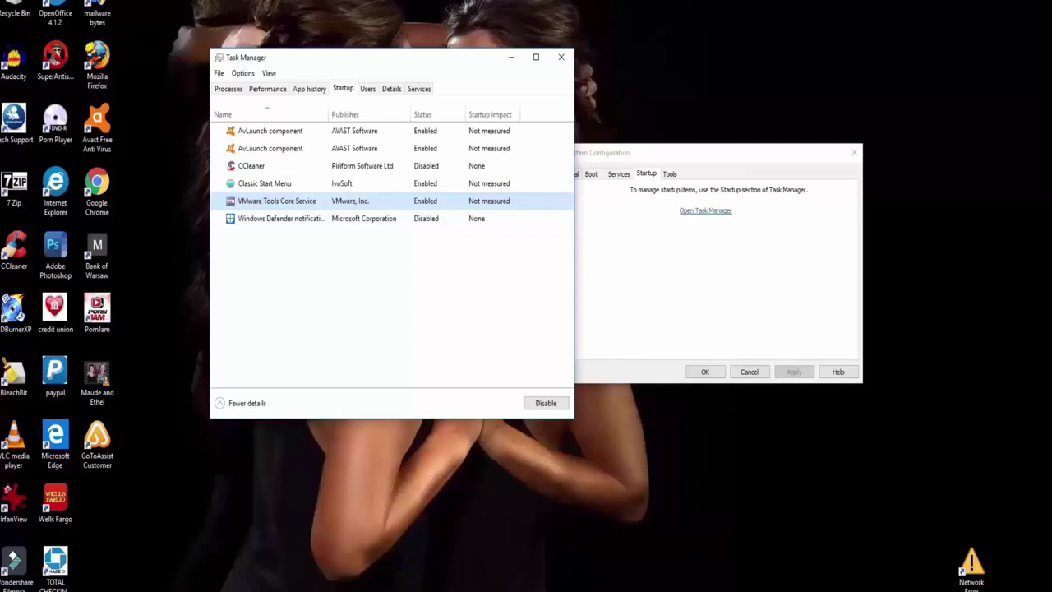
left_click(100, 377)
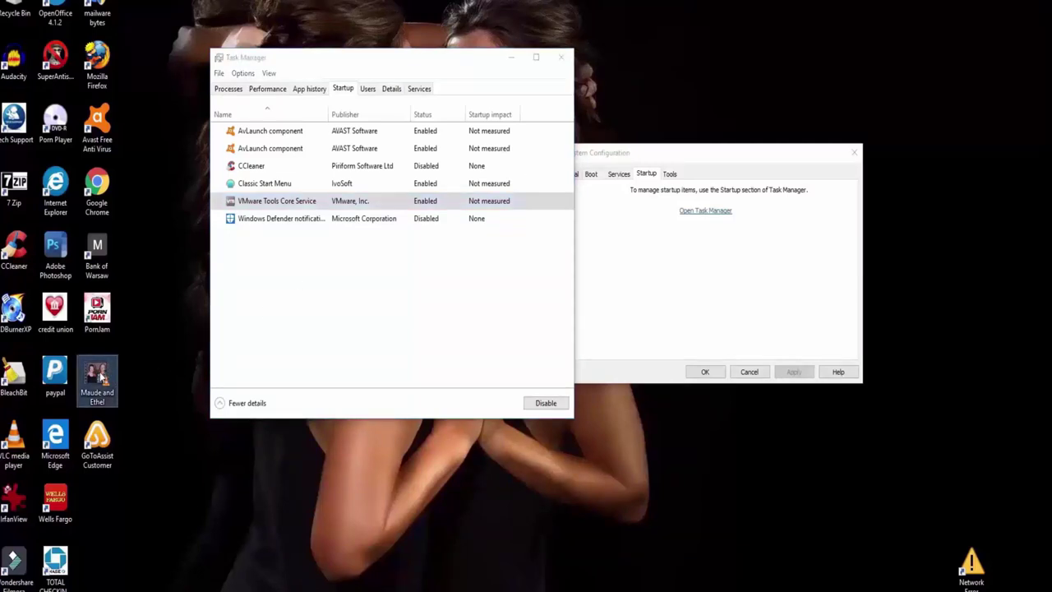
left_click(406, 356)
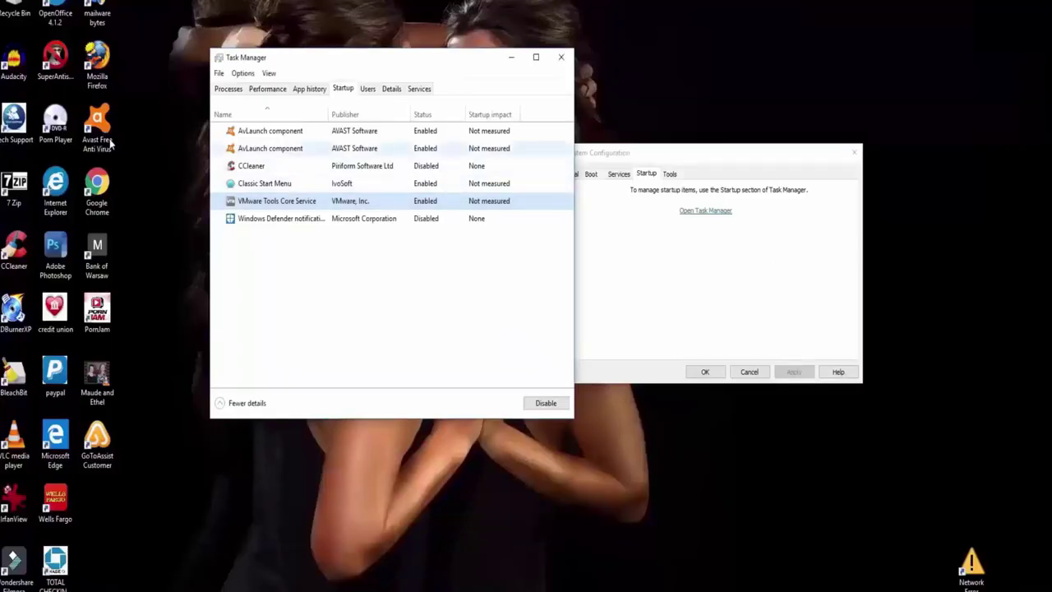
- Launch the Avast Free Anti Virus shortcut and dismiss the fix, deletion and critical-error prompts
left_click(96, 140)
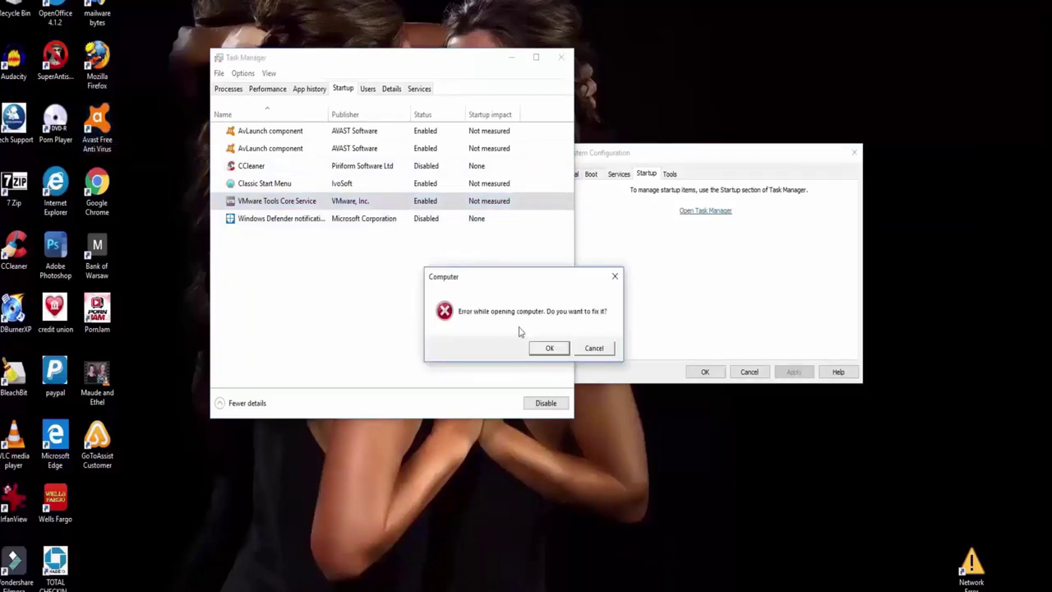
left_click(557, 351)
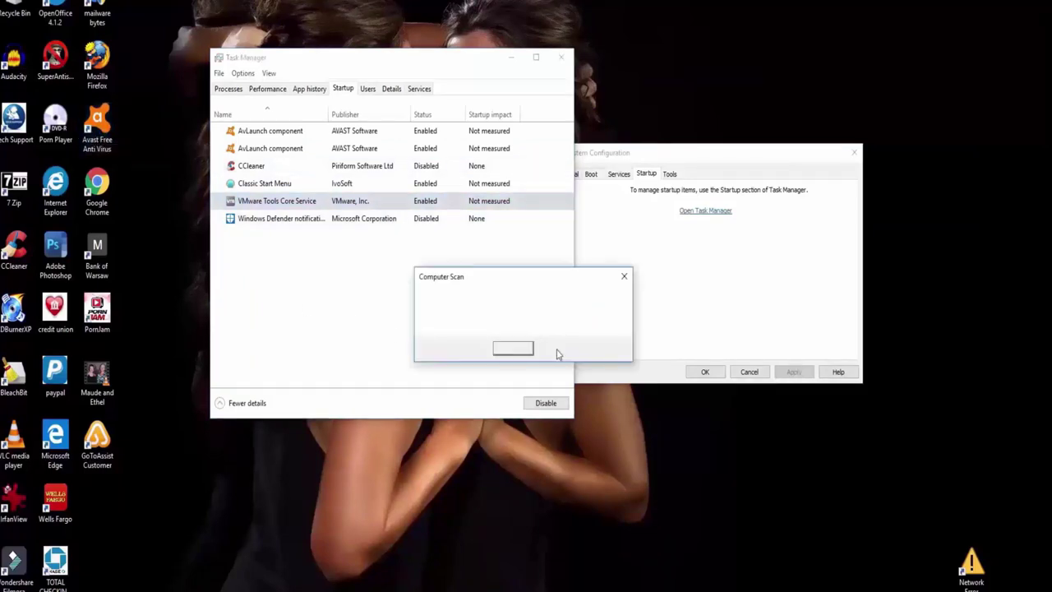
left_click(600, 347)
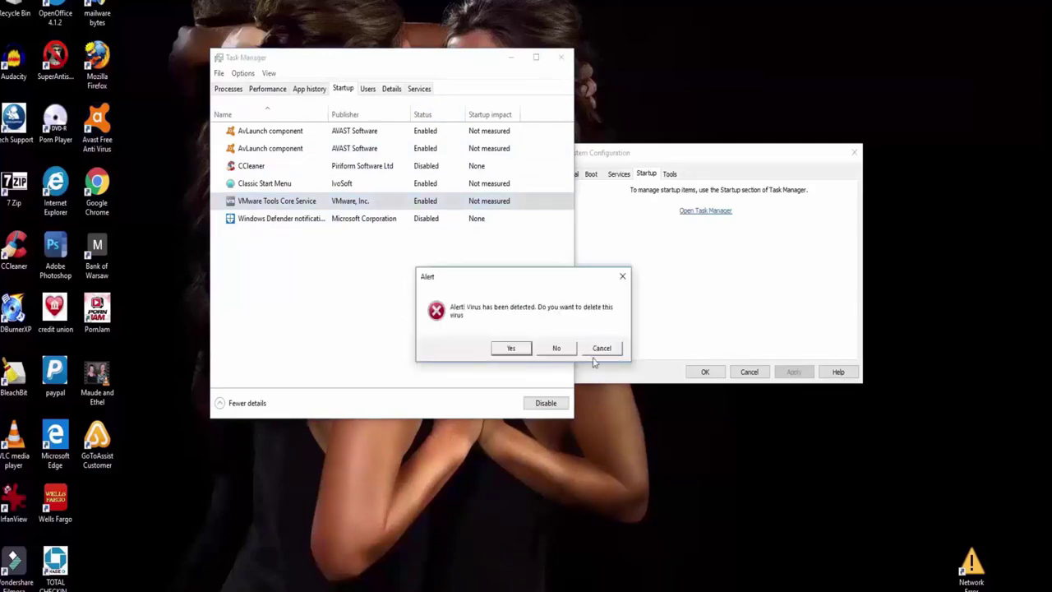
left_click(602, 348)
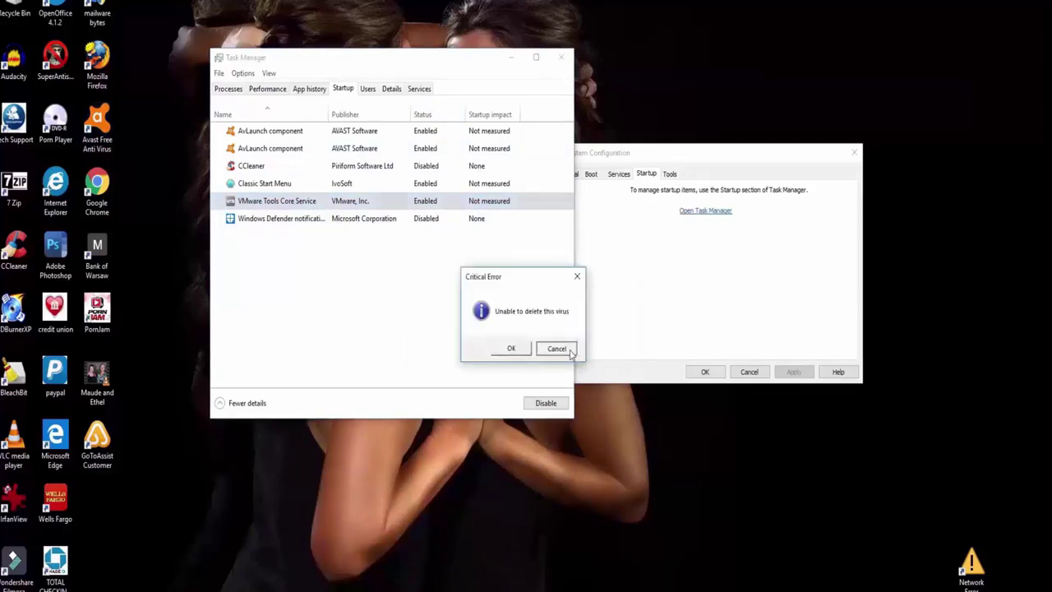
left_click(570, 350)
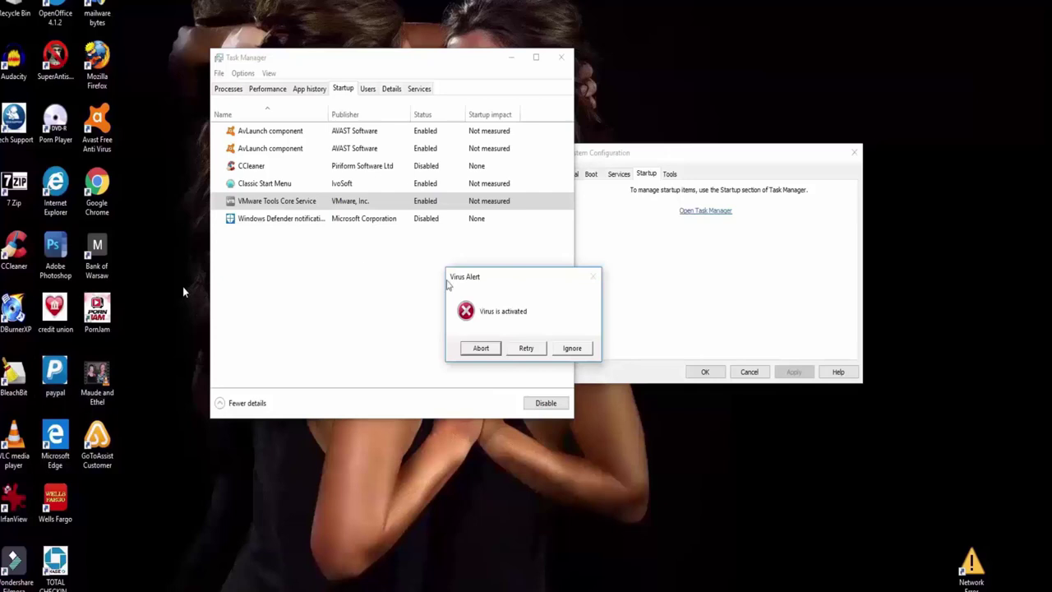
- Drag the 'Virus is activated' alert down-left over the bottom of Task Manager's startup list
left_click_drag(536, 286, 325, 374)
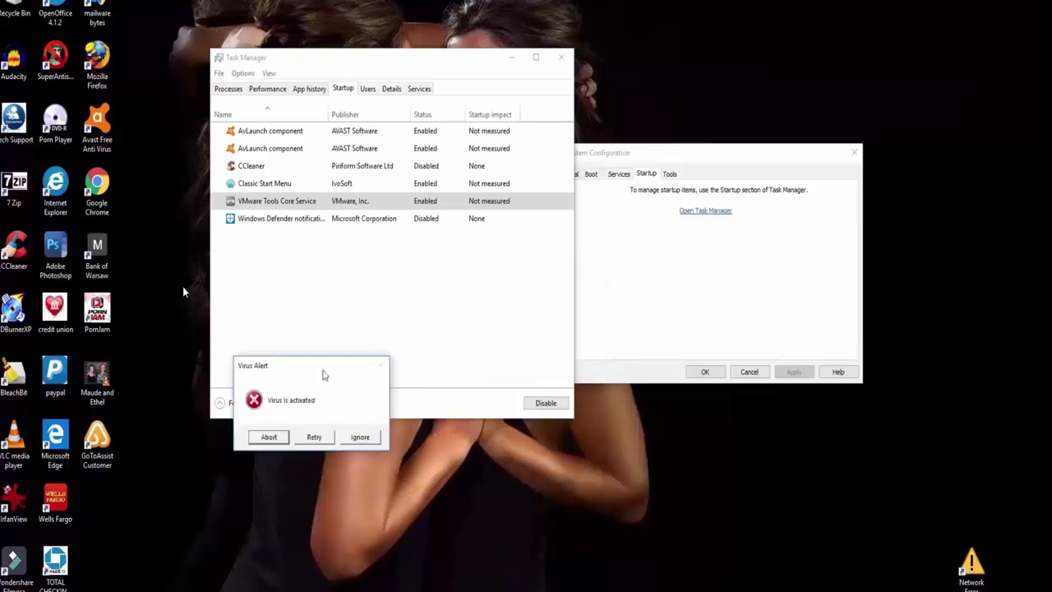